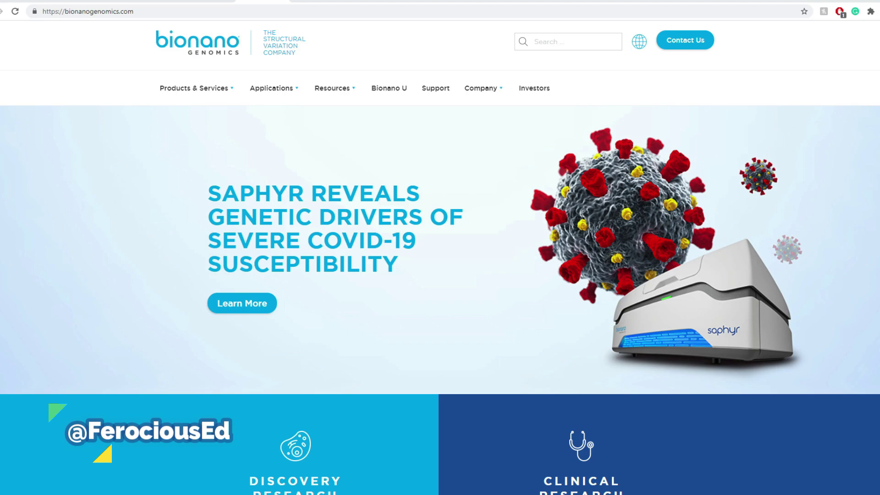
Open Bionano's Products & Services page, then bring up the Yahoo Finance optical genome mapping article
{"action": "left_click", "coordinate": [222, 92]}
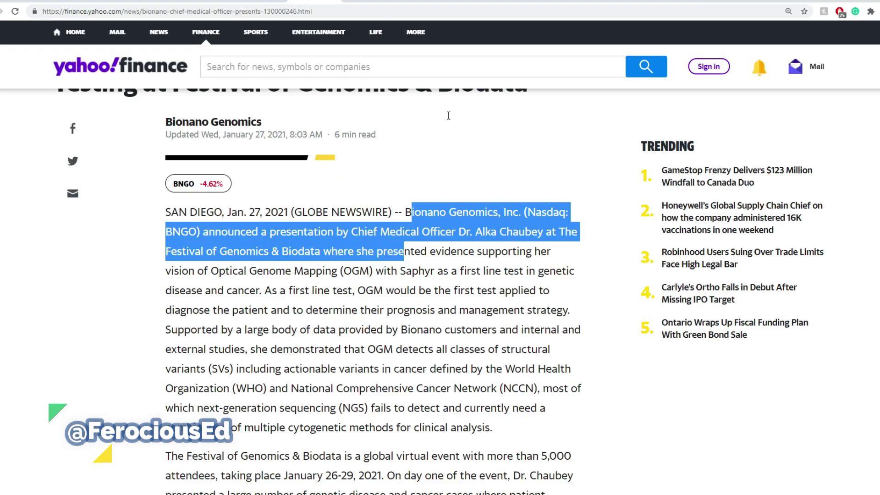
{"action": "scroll", "coordinate": [448, 115], "scroll_direction": "up", "scroll_amount": 3}
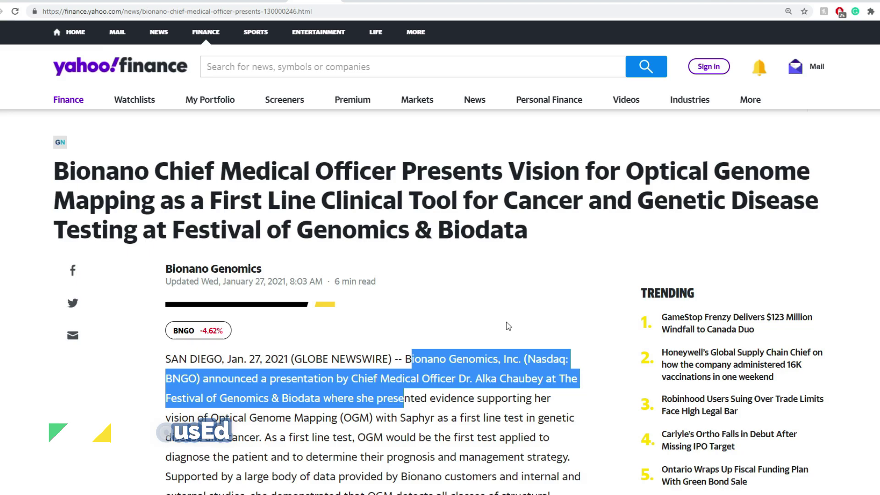
Read down the chief medical officer article, highlighting the event dates
{"action": "scroll", "coordinate": [502, 326], "scroll_direction": "down", "scroll_amount": 2}
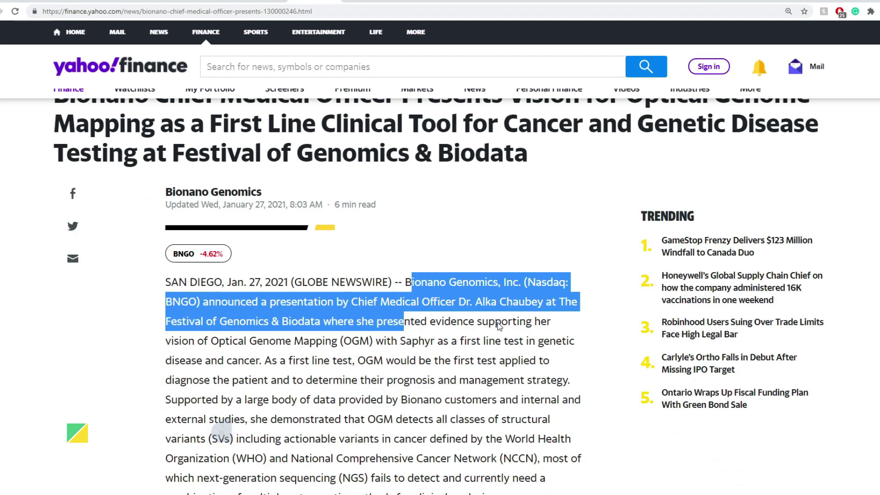
{"action": "scroll", "coordinate": [498, 326], "scroll_direction": "down", "scroll_amount": 4}
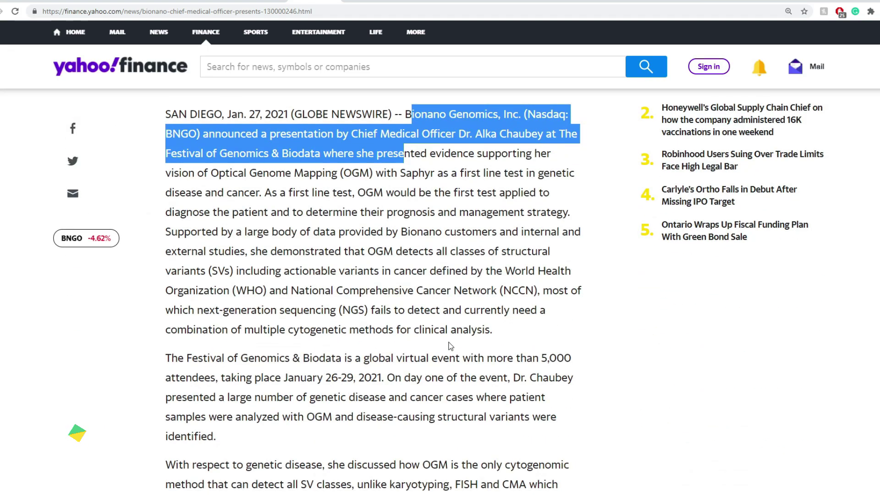
{"action": "left_click_drag", "start_coordinate": [341, 378], "coordinate": [403, 379]}
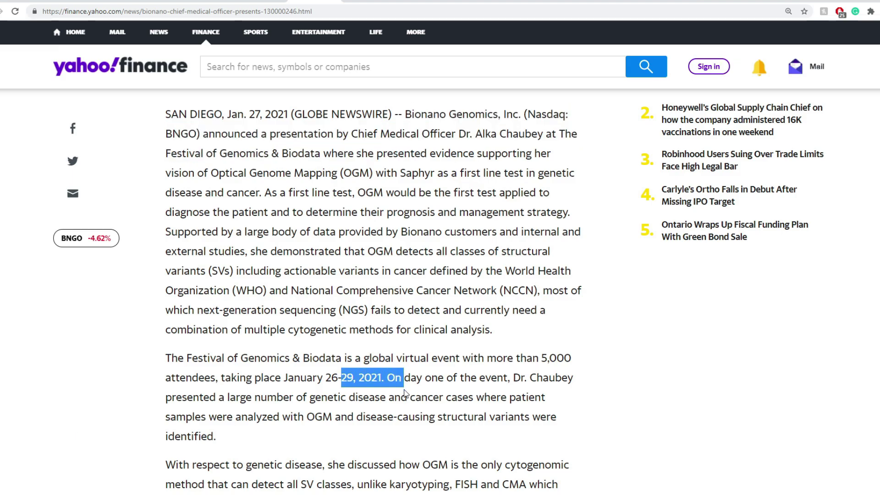
{"action": "scroll", "coordinate": [394, 435], "scroll_direction": "down", "scroll_amount": 7}
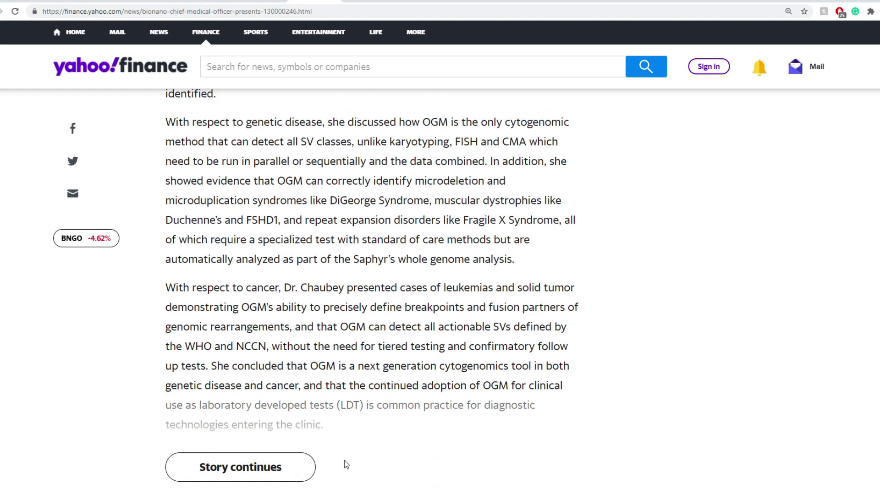
Move to the analysis-cost article and highlight the press release's opening, then clear it
{"action": "key", "text": "alt+Left"}
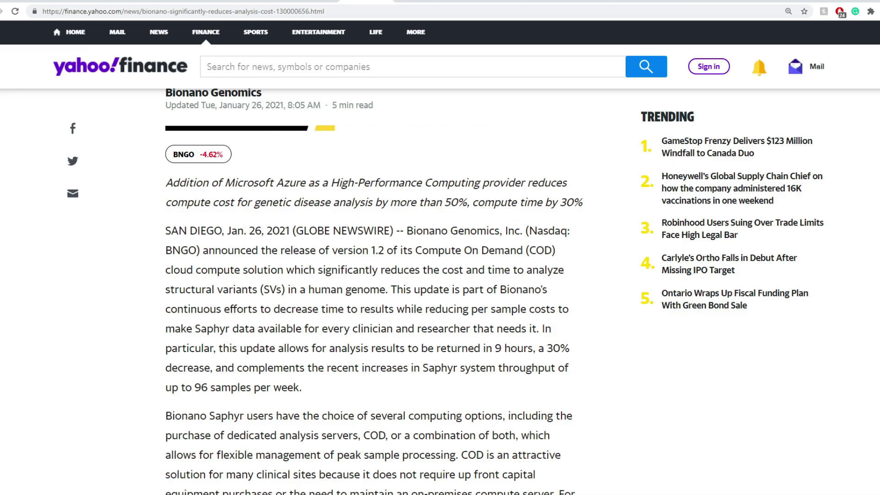
{"action": "scroll", "coordinate": [343, 264], "scroll_direction": "up", "scroll_amount": 3}
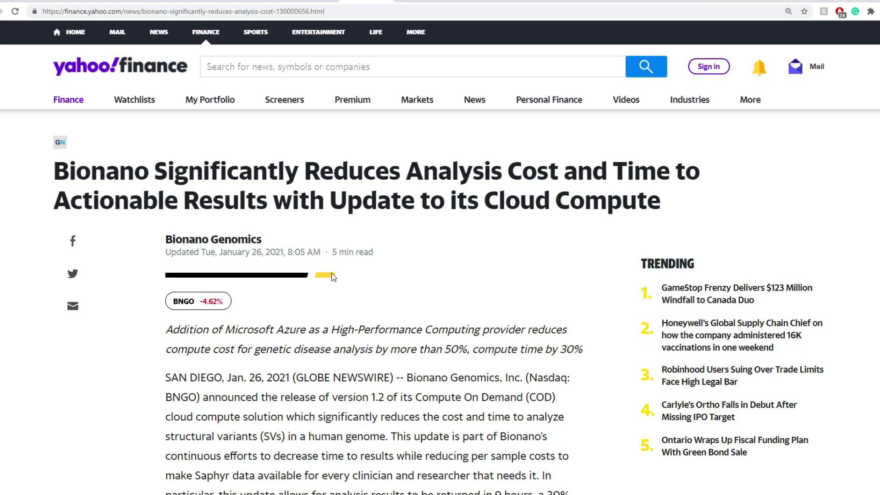
{"action": "scroll", "coordinate": [423, 206], "scroll_direction": "down", "scroll_amount": 3}
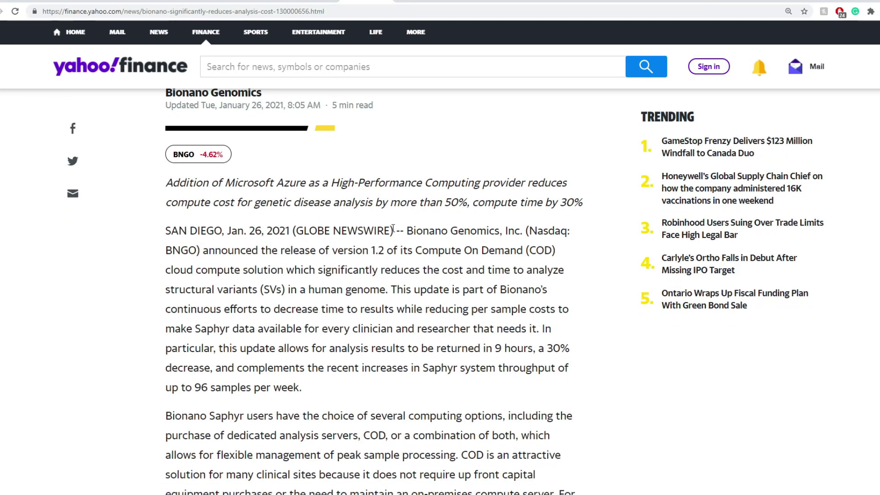
{"action": "left_click_drag", "start_coordinate": [376, 220], "coordinate": [416, 211]}
{"action": "left_click", "coordinate": [415, 211]}
Bring up the $230 million offering article and highlight the figure in its headline
{"action": "key", "text": "ctrl+Tab"}
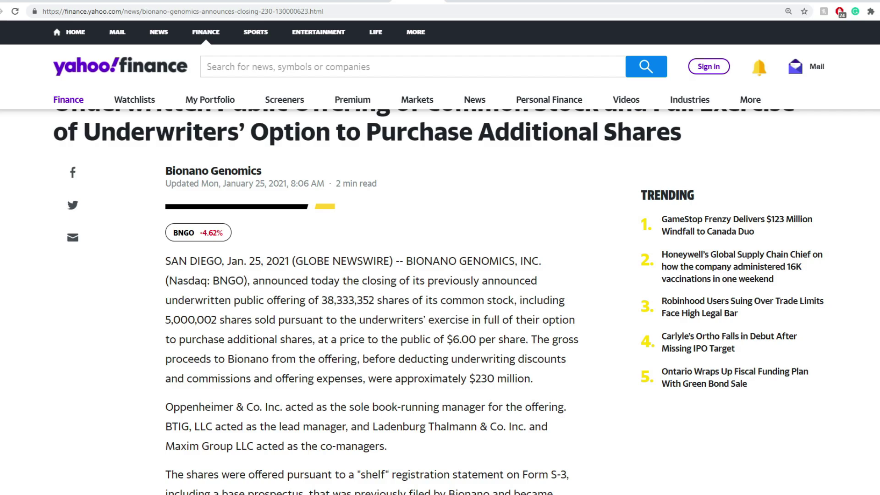
{"action": "scroll", "coordinate": [272, 162], "scroll_direction": "up", "scroll_amount": 2}
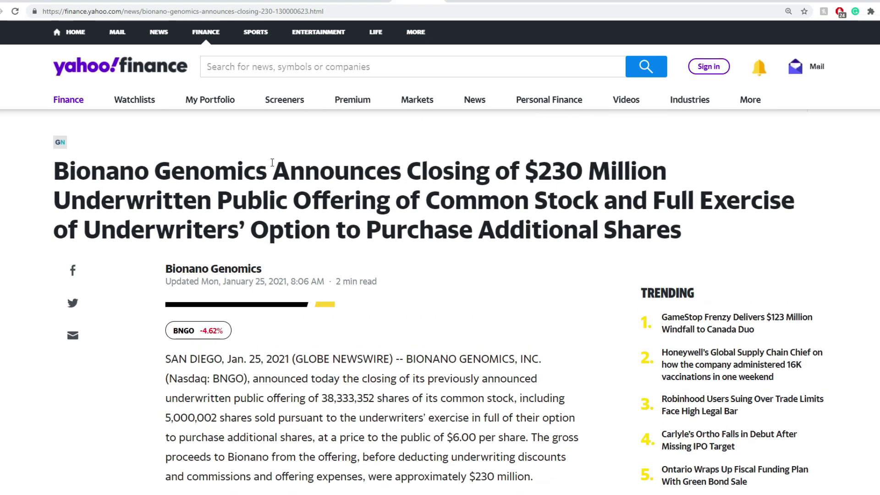
{"action": "left_click_drag", "start_coordinate": [510, 219], "coordinate": [610, 219]}
{"action": "scroll", "coordinate": [471, 341], "scroll_direction": "down", "scroll_amount": 1}
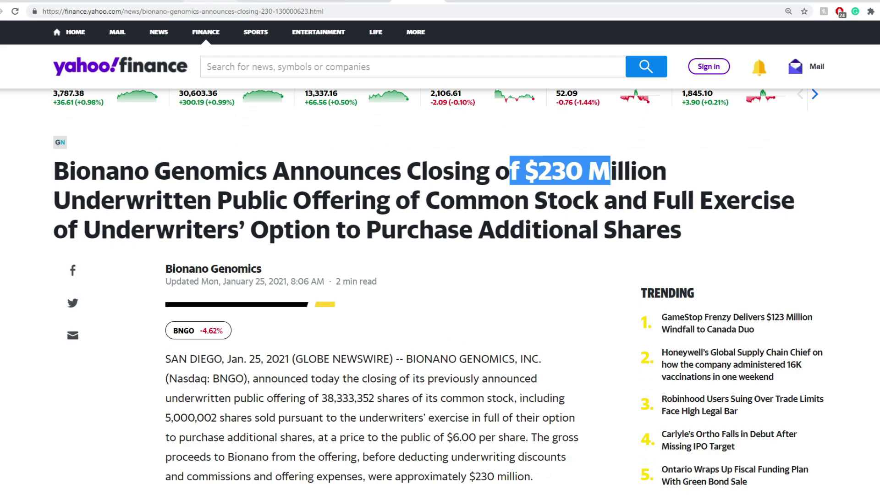
Compare against the finviz BNGO news list, then return to the Yahoo Finance article
{"action": "left_click", "coordinate": [210, 2]}
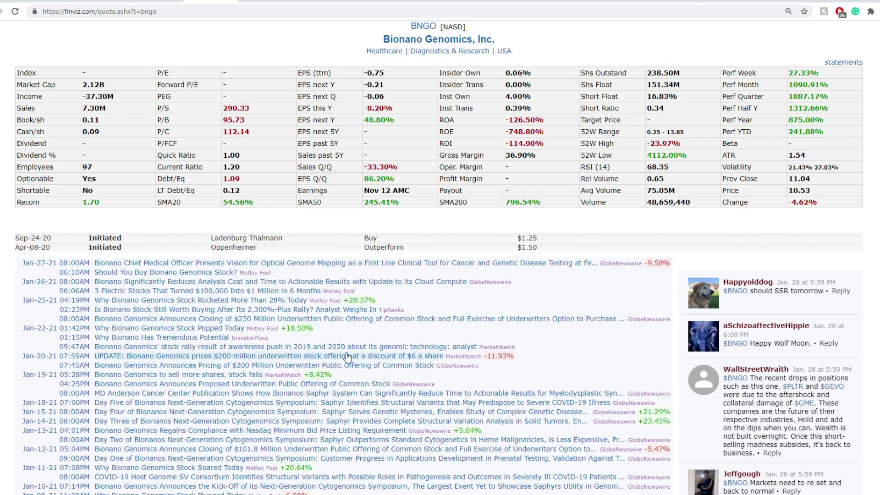
{"action": "scroll", "coordinate": [320, 360], "scroll_direction": "down", "scroll_amount": 1}
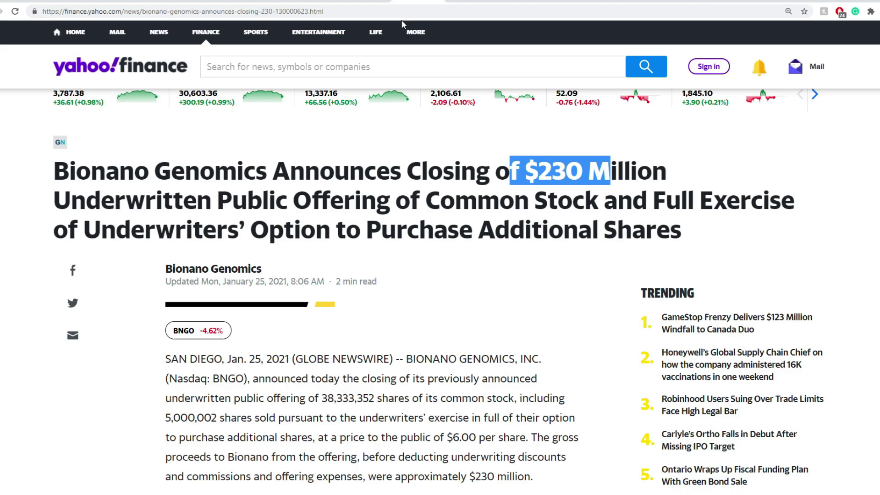
{"action": "left_click", "coordinate": [310, 64]}
{"action": "left_click", "coordinate": [228, 268]}
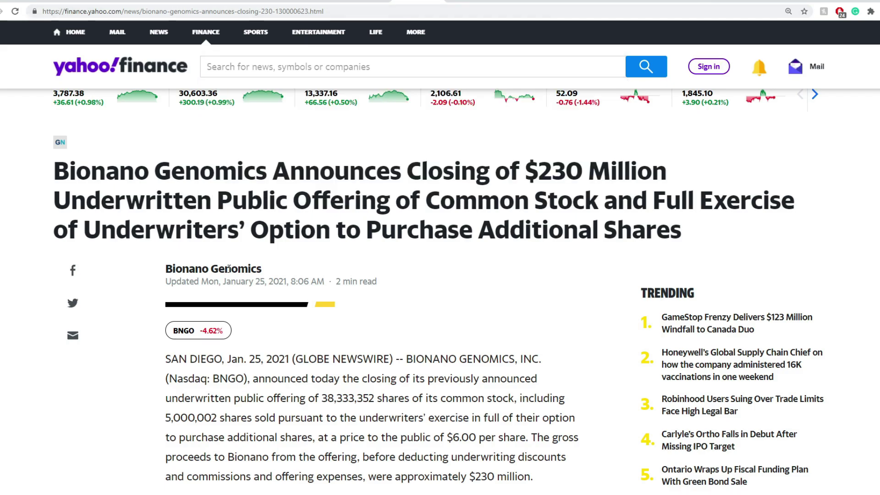
Search 'BNG' and open the Bionano Genomics (BNGO) quote page
{"action": "left_click", "coordinate": [325, 61]}
{"action": "type", "text": "BNG"}
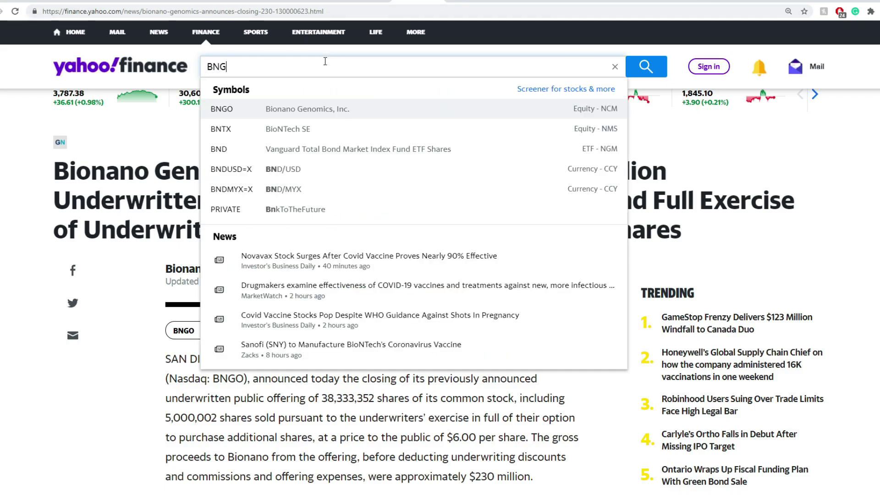
{"action": "left_click", "coordinate": [326, 111]}
{"action": "scroll", "coordinate": [325, 138], "scroll_direction": "down", "scroll_amount": 7}
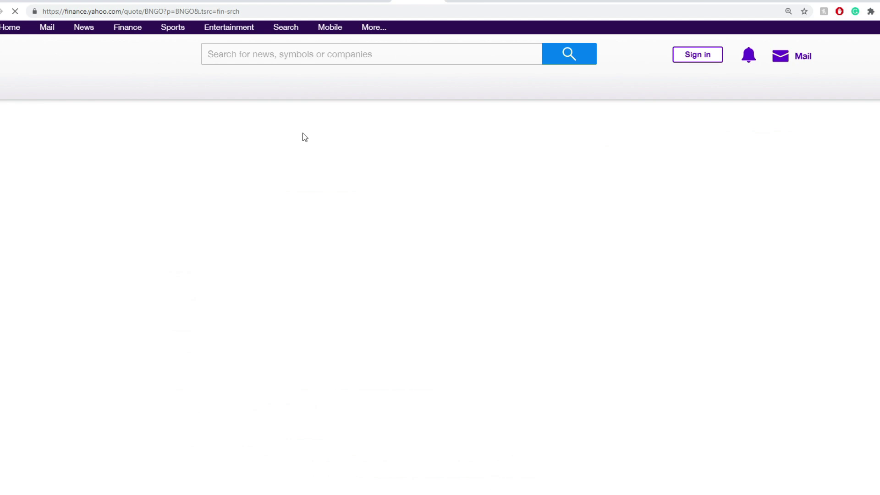
Show BNGO's financials as a quarterly balance sheet and review the figures
{"action": "left_click", "coordinate": [410, 263]}
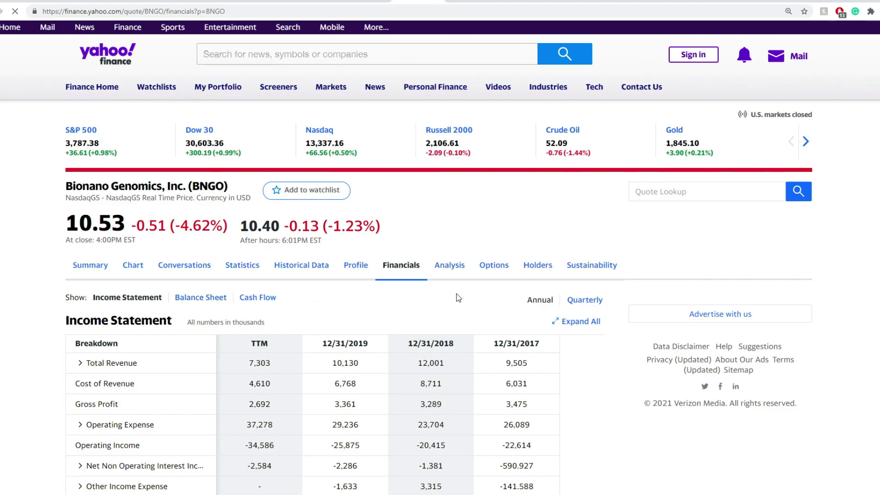
{"action": "left_click", "coordinate": [210, 298]}
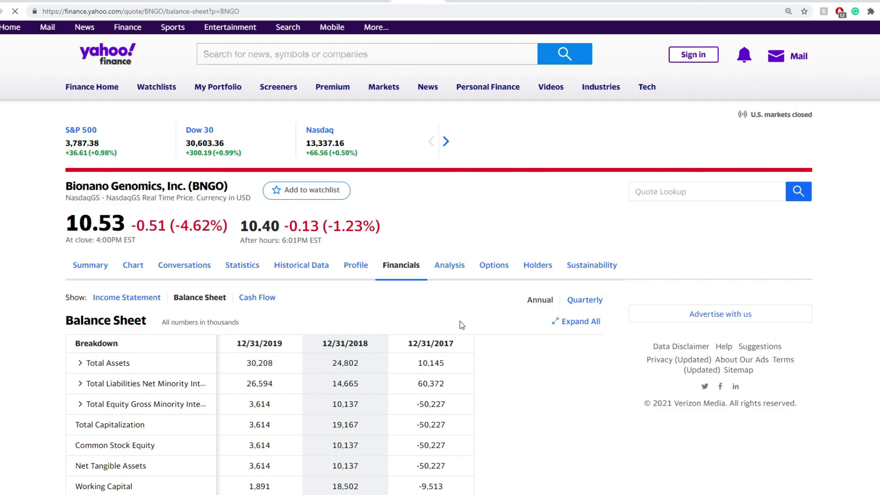
{"action": "scroll", "coordinate": [274, 377], "scroll_direction": "down", "scroll_amount": 1}
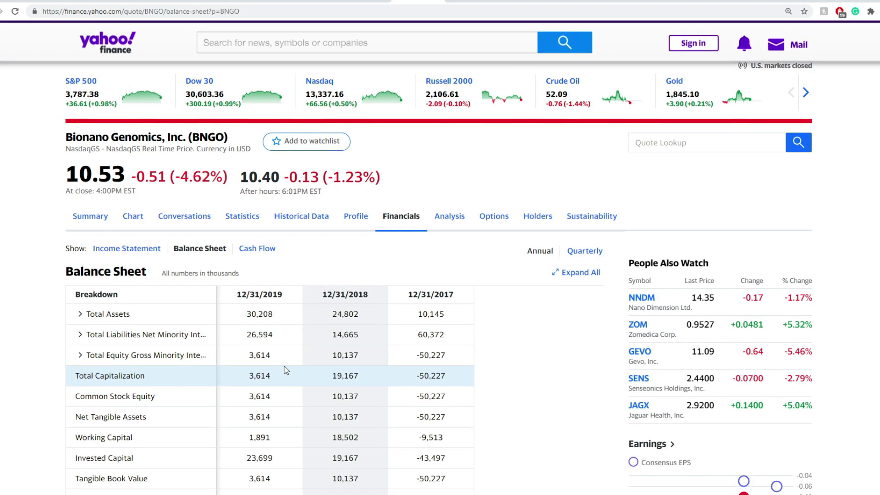
{"action": "left_click", "coordinate": [599, 252]}
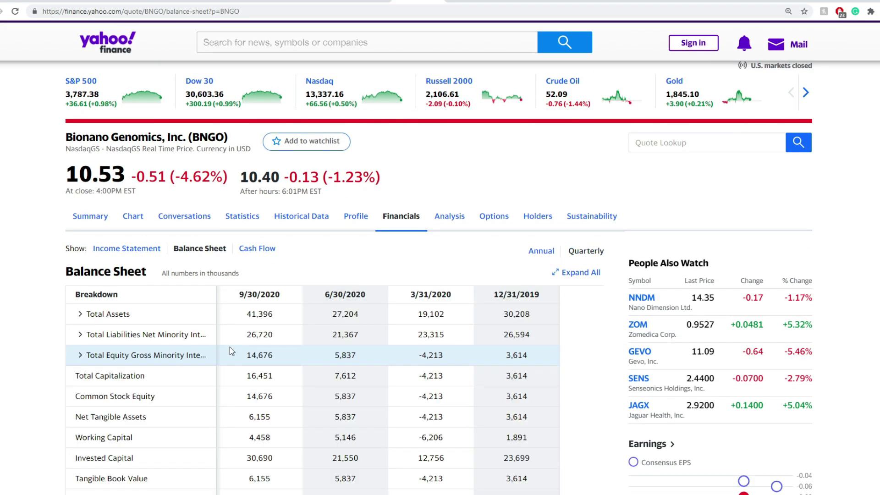
{"action": "scroll", "coordinate": [129, 371], "scroll_direction": "down", "scroll_amount": 3}
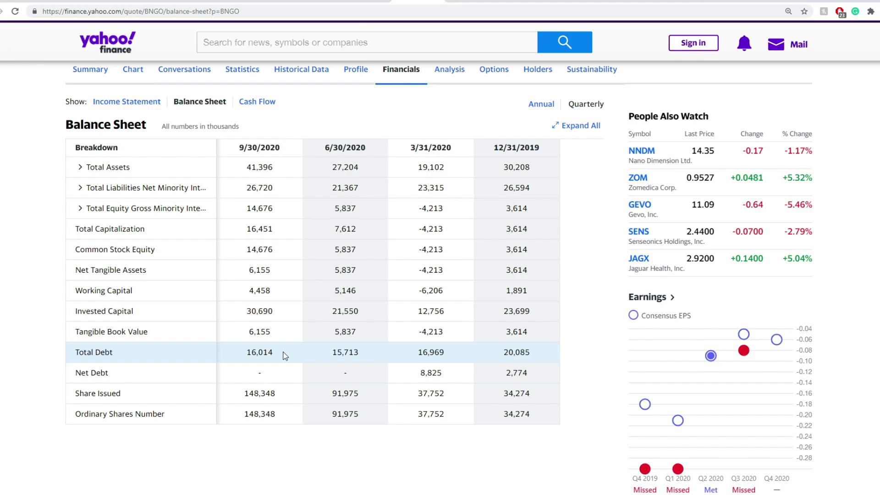
{"action": "scroll", "coordinate": [302, 334], "scroll_direction": "up", "scroll_amount": 3}
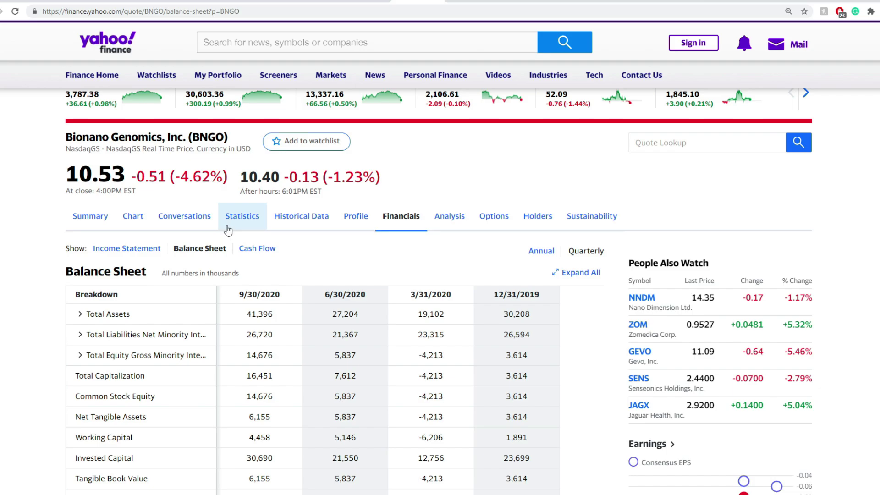
Open BNGO's Statistics page and select the 106.36 Price/Book (mrq) value
{"action": "left_click", "coordinate": [249, 220]}
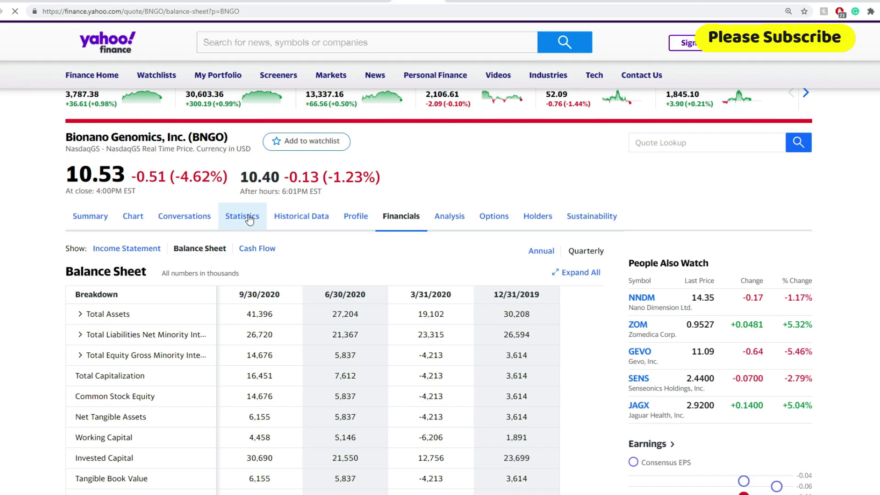
{"action": "scroll", "coordinate": [250, 223], "scroll_direction": "down", "scroll_amount": 2}
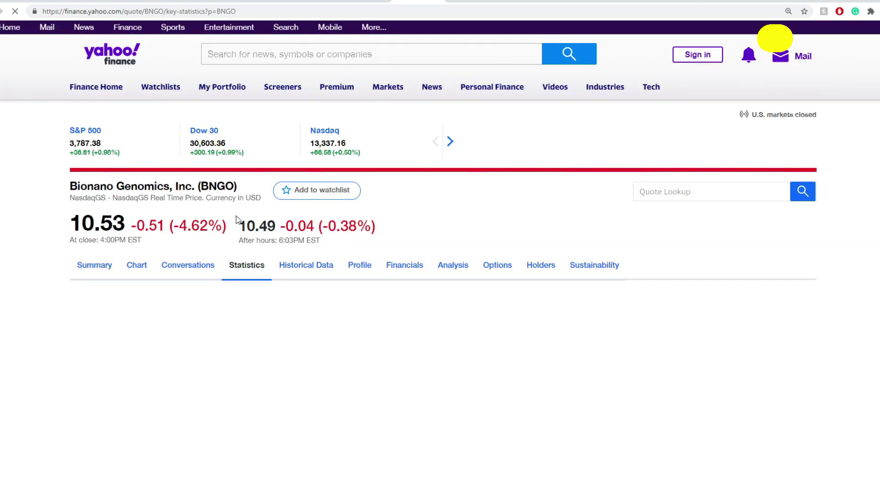
{"action": "scroll", "coordinate": [225, 243], "scroll_direction": "down", "scroll_amount": 2}
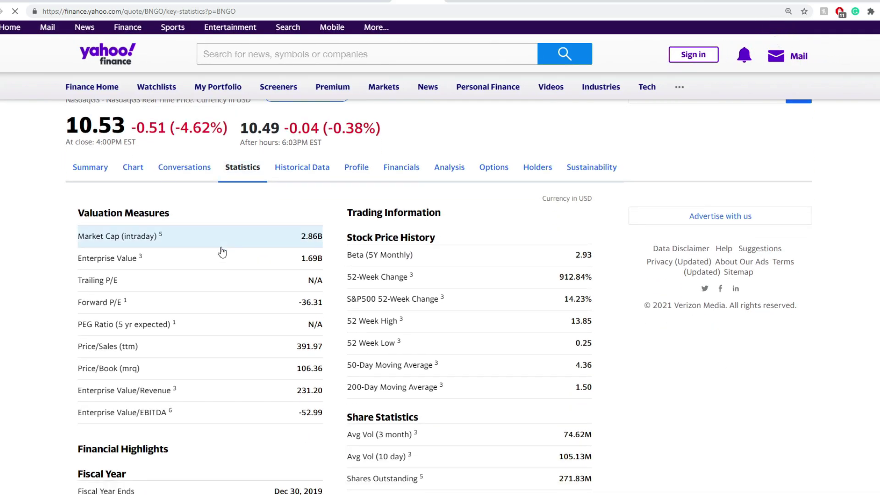
{"action": "double_click", "coordinate": [309, 366]}
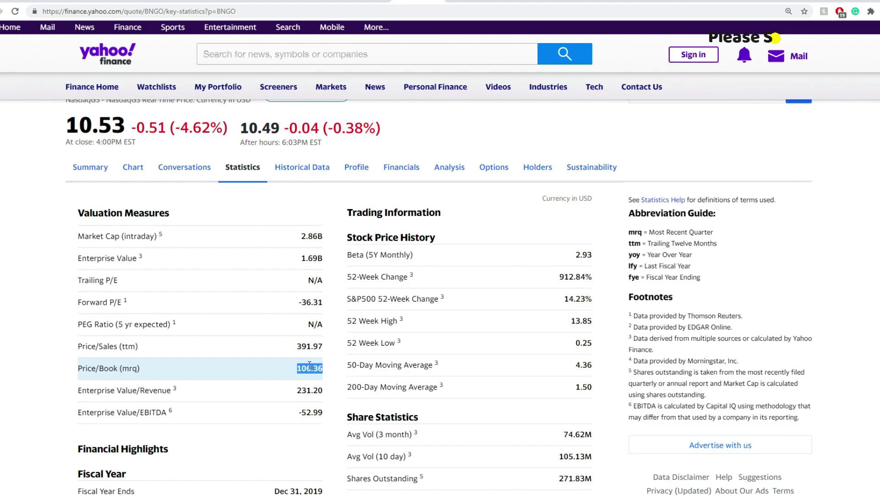
Cycle through the Fintel BNGO tabs to the holders table
{"action": "key", "text": "ctrl+Tab"}
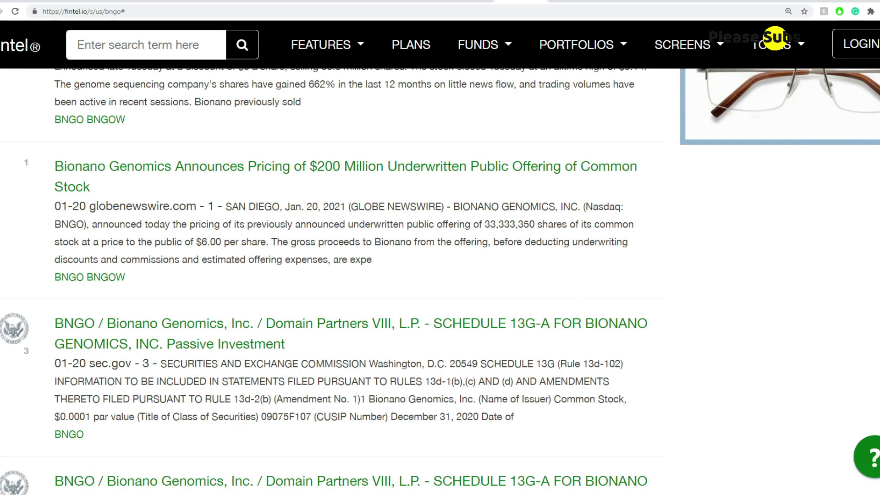
{"action": "scroll", "coordinate": [326, 275], "scroll_direction": "down", "scroll_amount": 10}
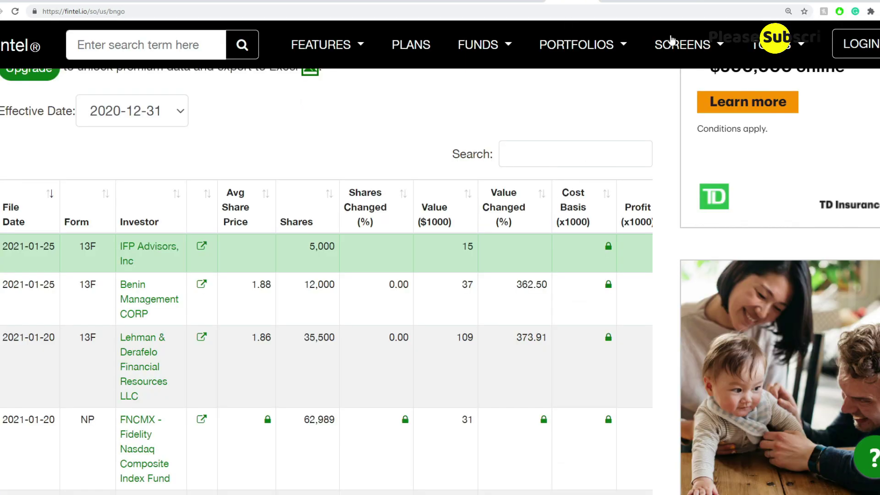
{"action": "key", "text": "ctrl+Tab"}
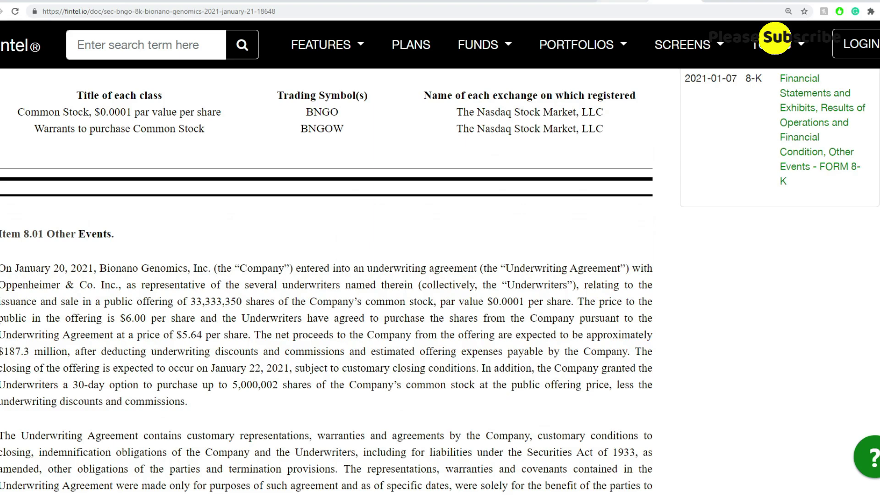
{"action": "key", "text": "ctrl+shift+Tab"}
{"action": "key", "text": "ctrl+shift+Tab"}
{"action": "key", "text": "ctrl+Tab"}
{"action": "key", "text": "ctrl+shift+Tab"}
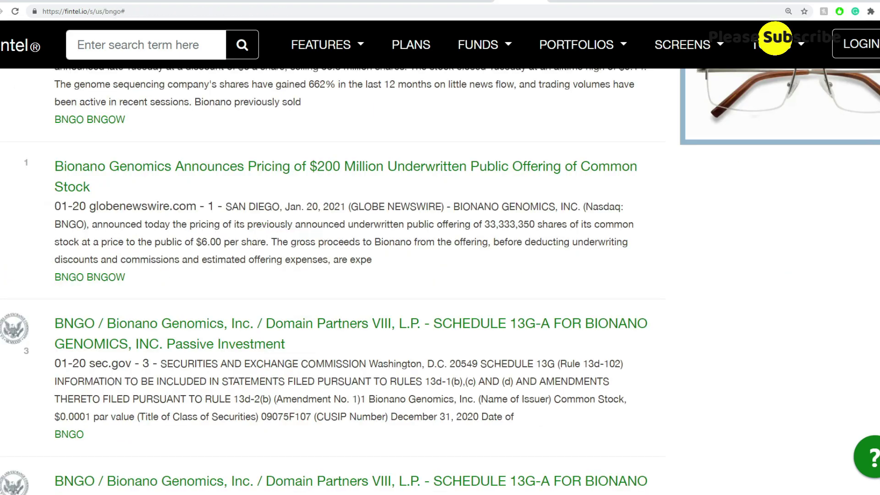
{"action": "key", "text": "ctrl+shift+Tab"}
Highlight the Domain Partners VIII holder and scroll through the 13D/G and 13F tables
{"action": "scroll", "coordinate": [142, 258], "scroll_direction": "up", "scroll_amount": 10}
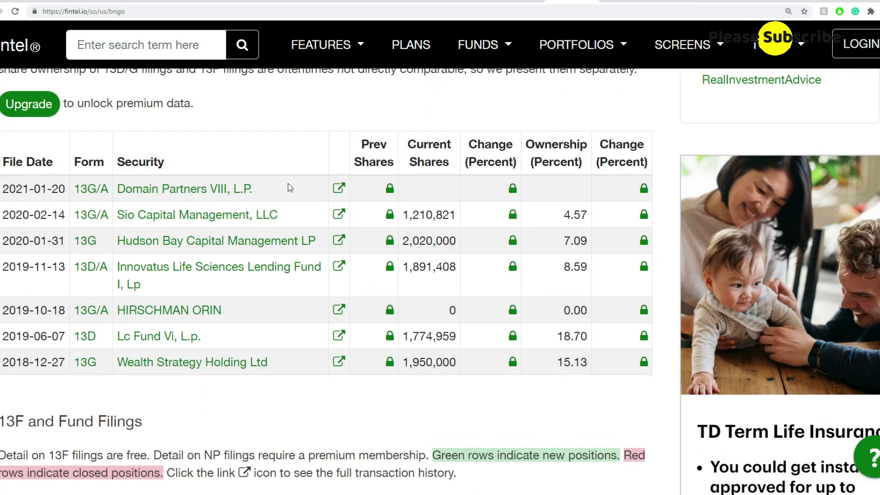
{"action": "left_click_drag", "start_coordinate": [287, 186], "coordinate": [176, 191]}
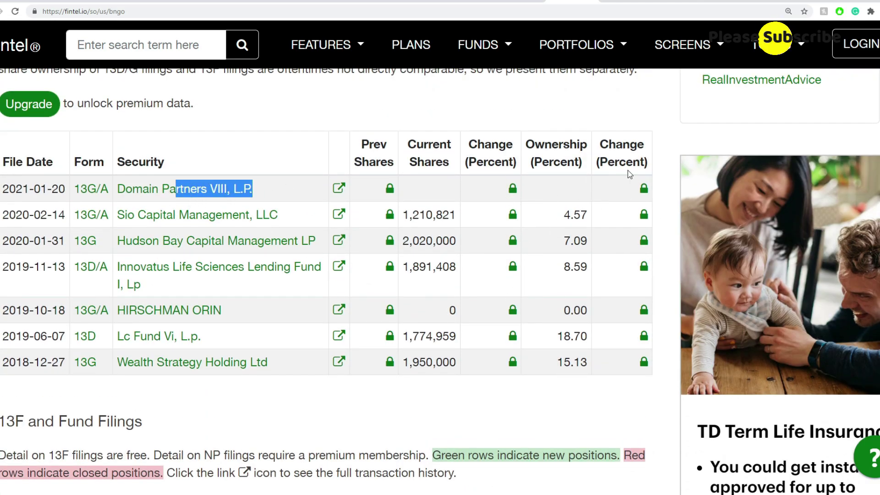
{"action": "scroll", "coordinate": [460, 420], "scroll_direction": "down", "scroll_amount": 8}
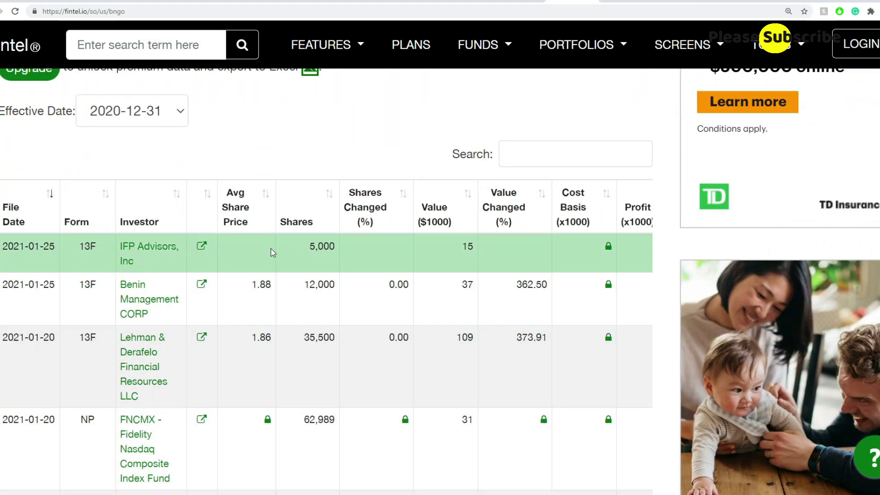
{"action": "scroll", "coordinate": [271, 266], "scroll_direction": "down", "scroll_amount": 4}
{"action": "scroll", "coordinate": [331, 280], "scroll_direction": "down", "scroll_amount": 1}
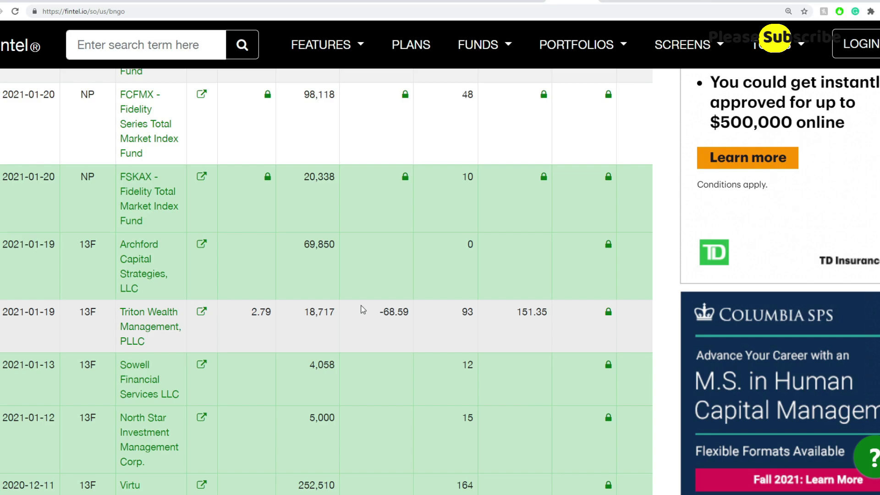
{"action": "scroll", "coordinate": [362, 310], "scroll_direction": "down", "scroll_amount": 6}
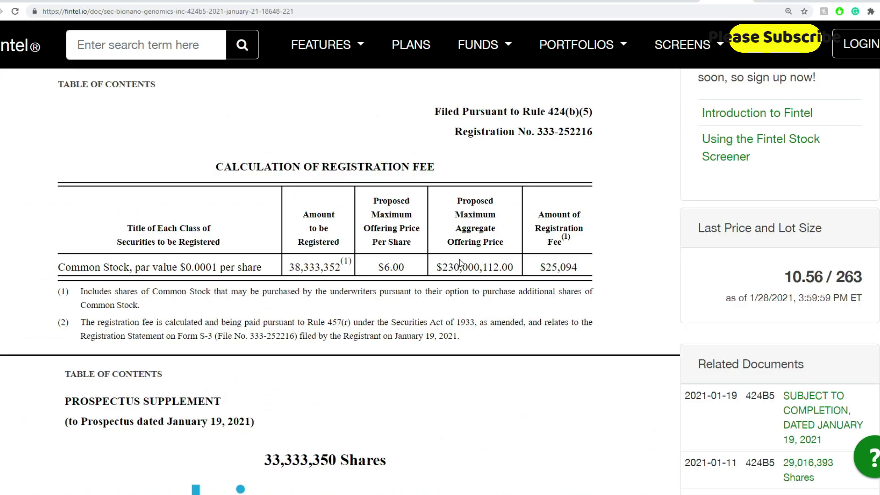
Highlight the aggregate offering price and registration fee in the 424B5 fee table
{"action": "left_click_drag", "start_coordinate": [460, 265], "coordinate": [562, 265]}
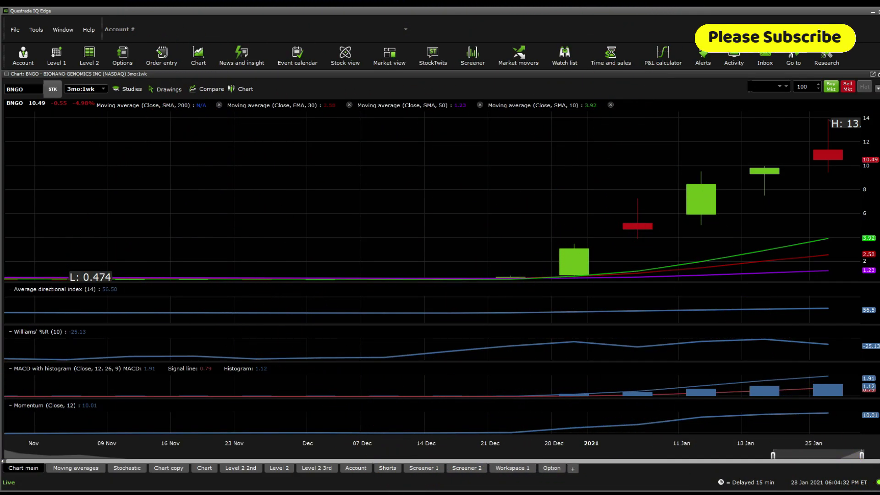
Drag the BNGO chart's range scrollbar to shift the visible period
{"action": "mouse_move", "coordinate": [772, 462]}
{"action": "left_mouse_down"}
{"action": "mouse_move", "coordinate": [807, 455]}
{"action": "mouse_move", "coordinate": [768, 455]}
{"action": "left_mouse_up"}
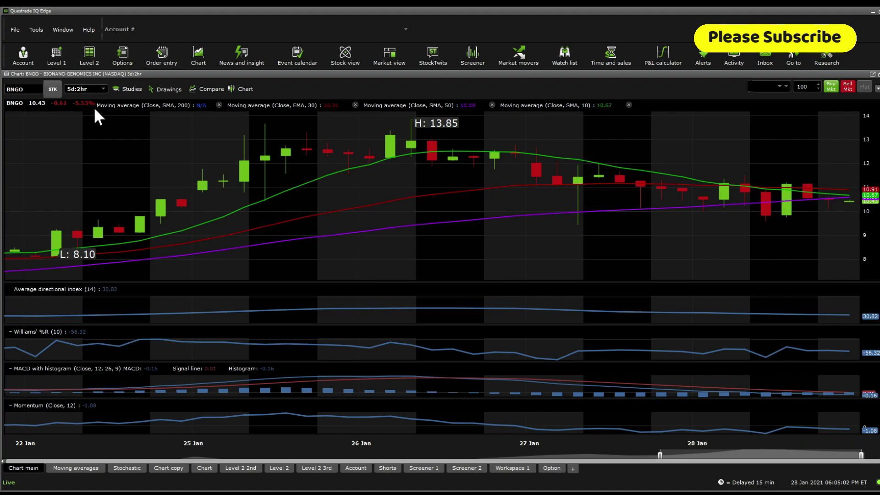
Switch the BNGO chart period from 5d:2hr to 1mo:1d daily candles
{"action": "scroll", "coordinate": [128, 178], "scroll_direction": "down", "scroll_amount": 3}
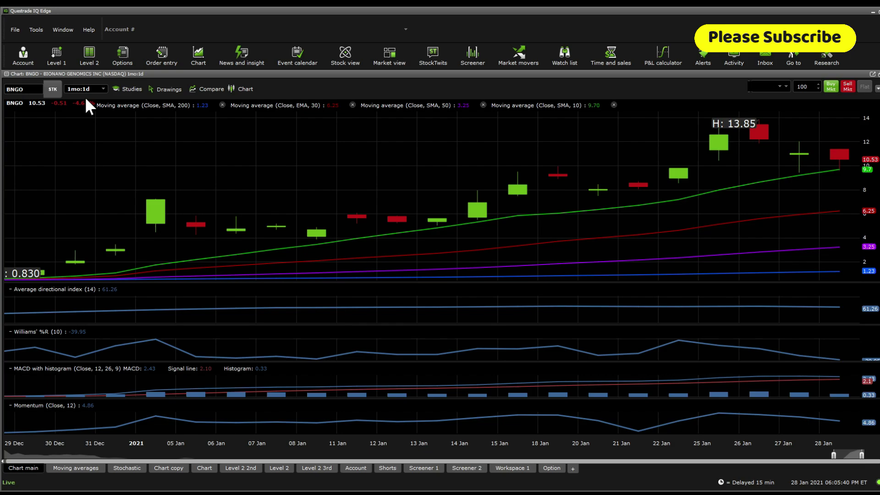
Set the BNGO chart back to 5d:2hr, then open the Moving averages workspace
{"action": "key", "text": "Up"}
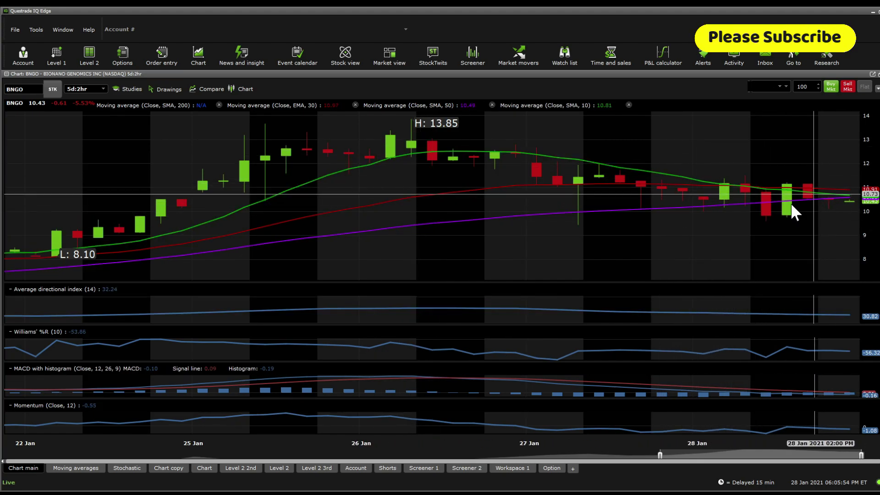
{"action": "left_click", "coordinate": [67, 468]}
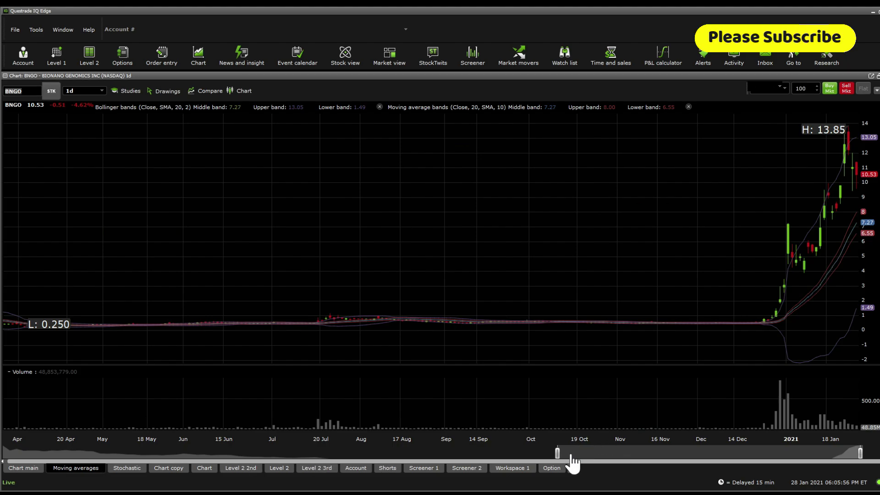
Zoom the Moving averages chart to January 2021, narrow Stochastic to October–January, then view Chart copy
{"action": "left_click_drag", "start_coordinate": [556, 455], "coordinate": [834, 454]}
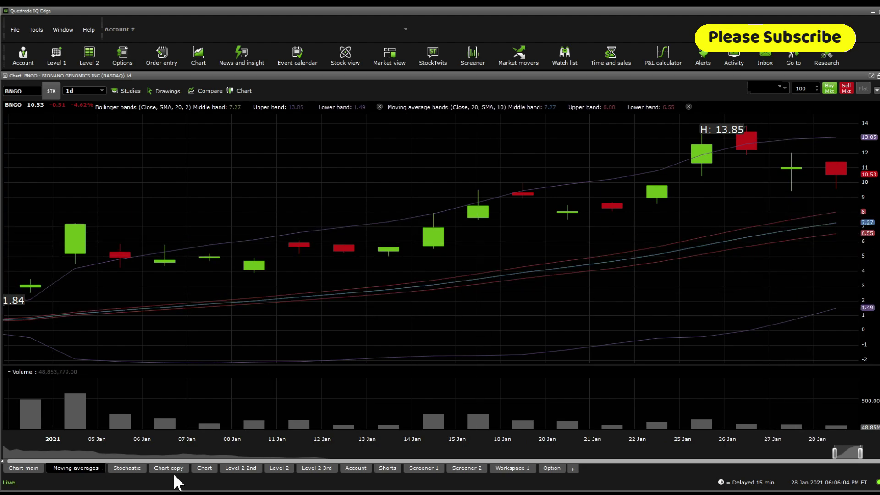
{"action": "left_click", "coordinate": [127, 468]}
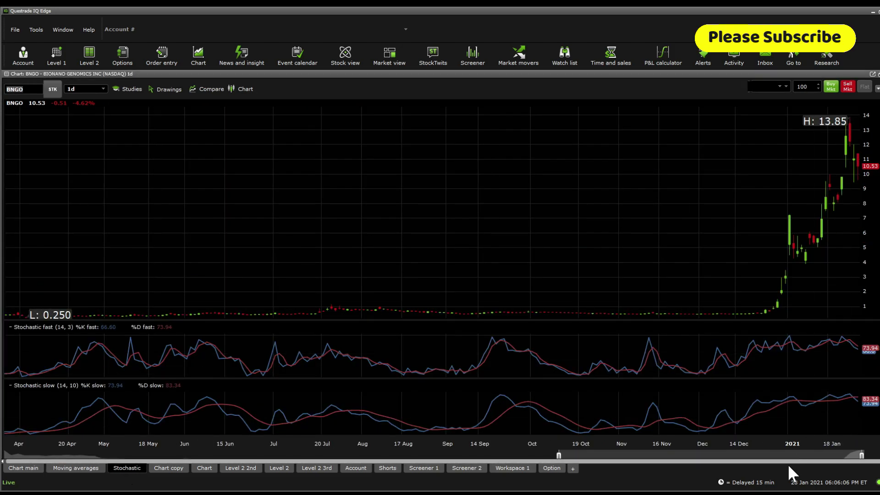
{"action": "left_click_drag", "start_coordinate": [558, 455], "coordinate": [752, 455]}
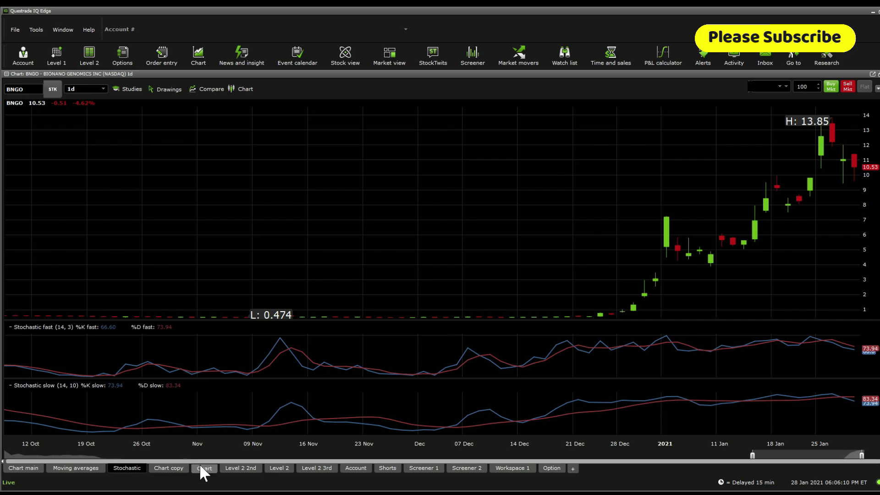
{"action": "left_click", "coordinate": [183, 467]}
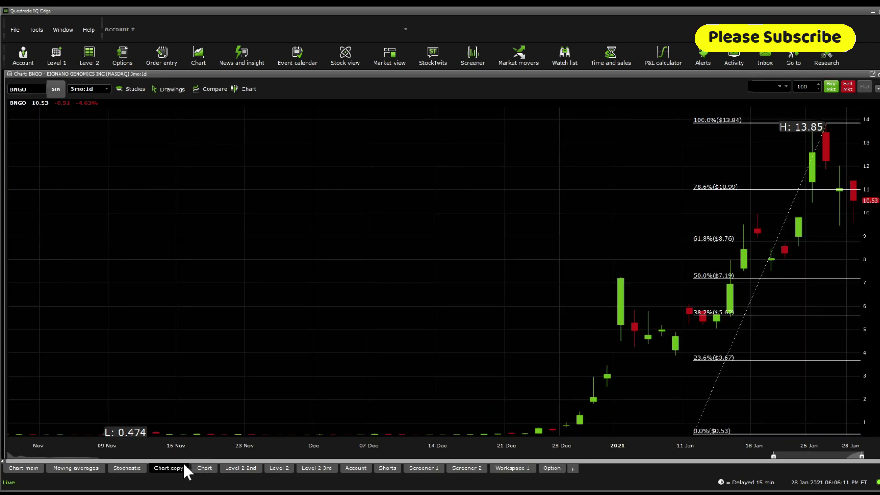
Select the Fibonacci retracement, then switch to the 1-month daily Chart workspace with the upward channel
{"action": "left_click", "coordinate": [803, 242]}
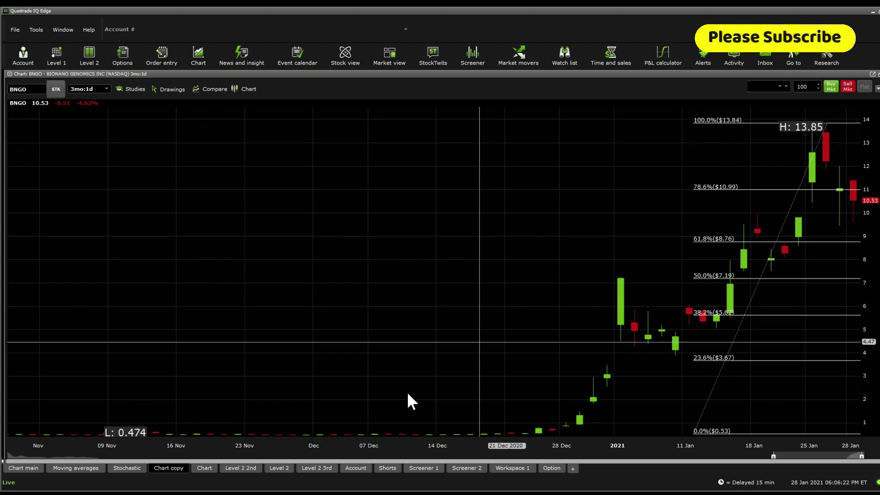
{"action": "left_click", "coordinate": [212, 466]}
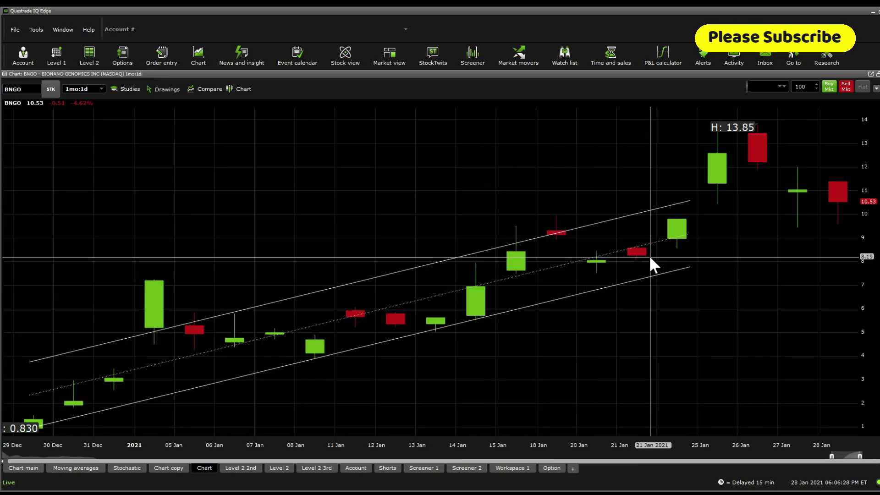
Stretch the channel's right end upward, delete Chart copy's Fibonacci retracement, and zoom to 29 Dec–28 Jan
{"action": "left_click_drag", "start_coordinate": [685, 238], "coordinate": [853, 185]}
{"action": "left_click", "coordinate": [788, 275]}
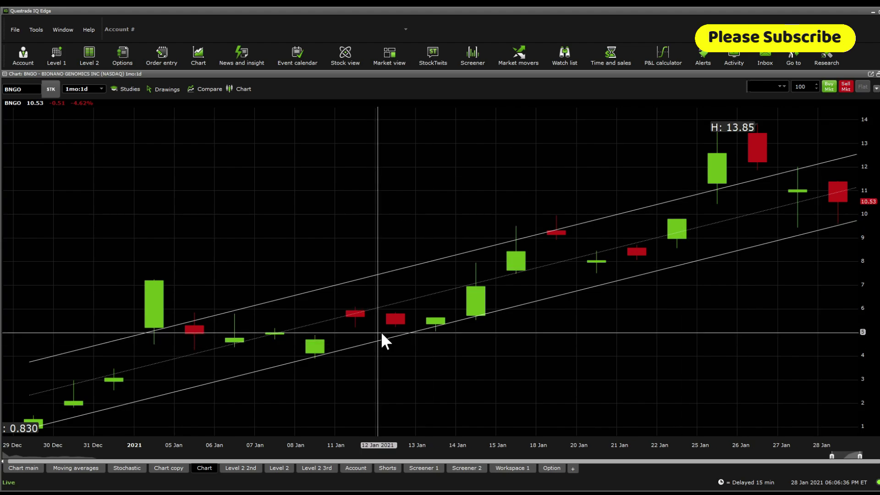
{"action": "left_click", "coordinate": [183, 469]}
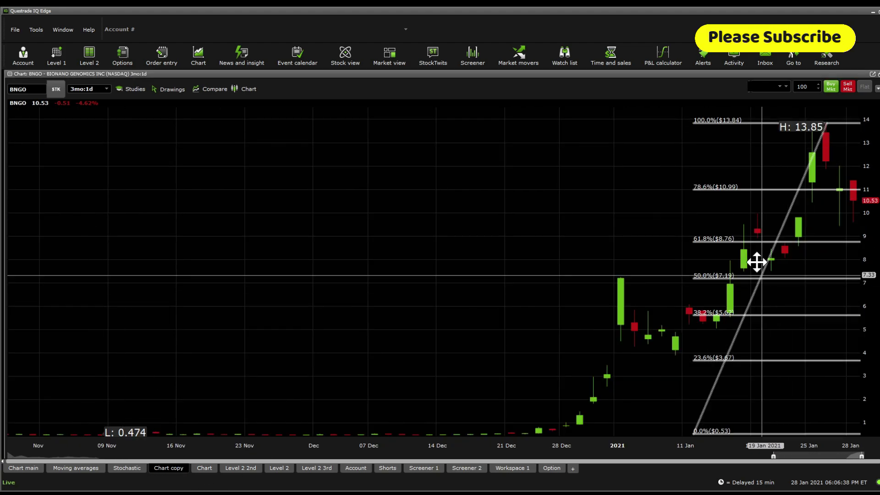
{"action": "left_click", "coordinate": [756, 239]}
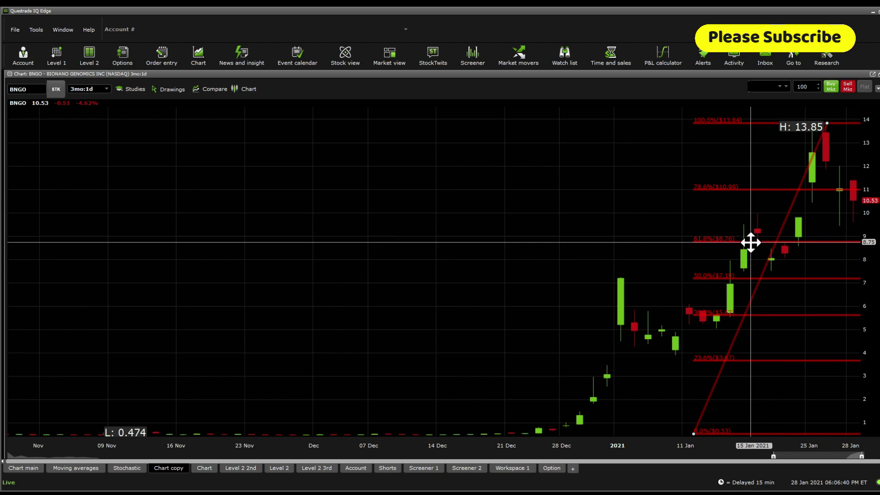
{"action": "key", "text": "Delete"}
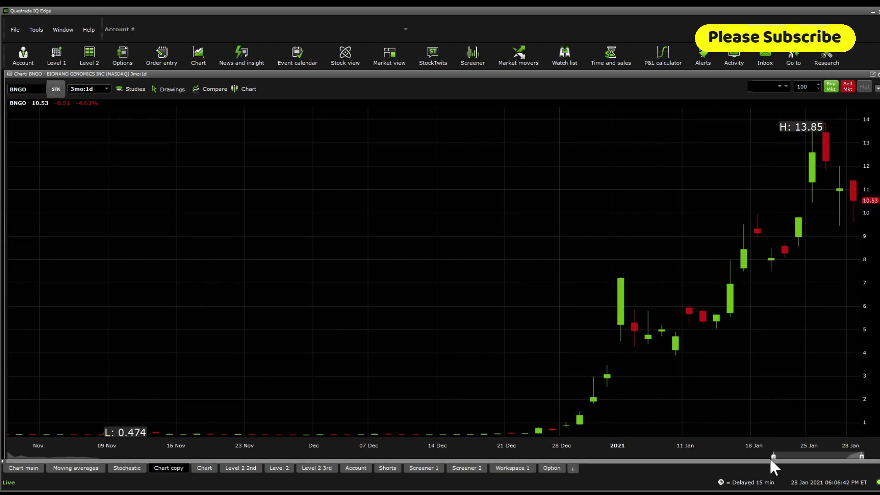
{"action": "left_click_drag", "start_coordinate": [773, 456], "coordinate": [833, 455]}
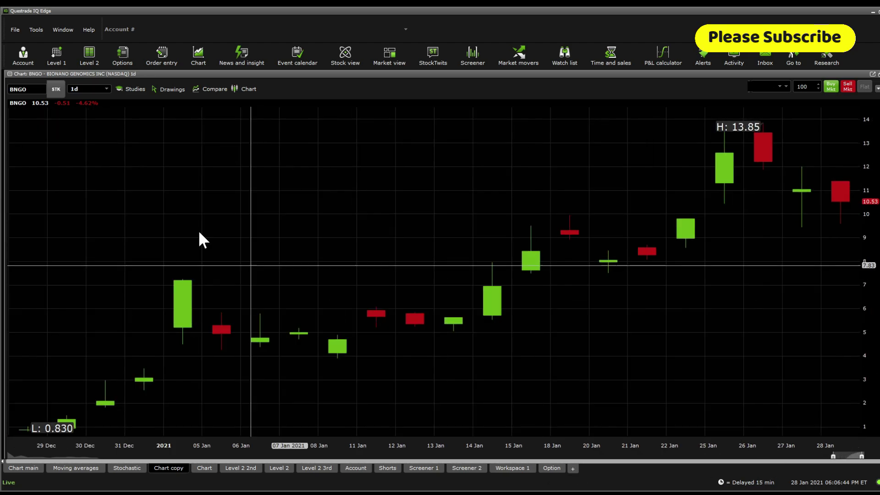
Draw horizontal price levels near $10.51 and $11.42, then widen the view to October–late January
{"action": "left_click", "coordinate": [170, 90]}
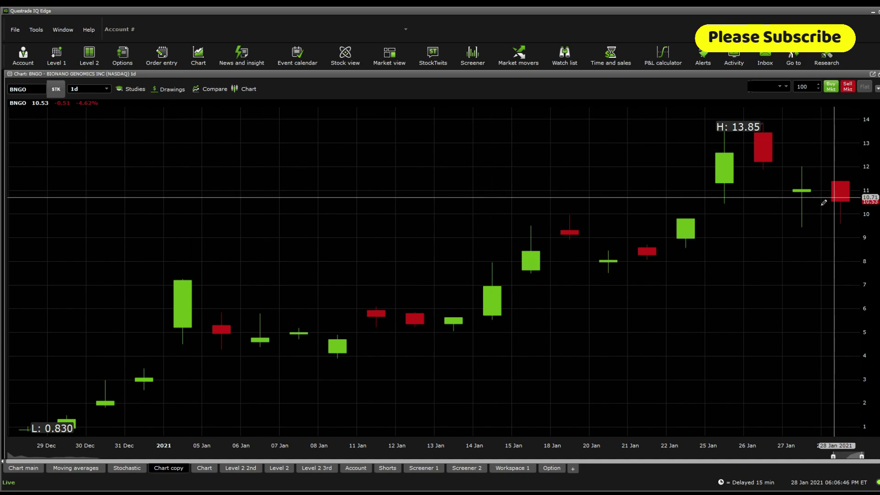
{"action": "mouse_move", "coordinate": [822, 202]}
{"action": "left_mouse_down"}
{"action": "mouse_move", "coordinate": [333, 220]}
{"action": "mouse_move", "coordinate": [864, 230]}
{"action": "mouse_move", "coordinate": [380, 238]}
{"action": "mouse_move", "coordinate": [861, 247]}
{"action": "mouse_move", "coordinate": [848, 270]}
{"action": "mouse_move", "coordinate": [804, 261]}
{"action": "mouse_move", "coordinate": [197, 263]}
{"action": "mouse_move", "coordinate": [681, 281]}
{"action": "mouse_move", "coordinate": [131, 305]}
{"action": "mouse_move", "coordinate": [763, 340]}
{"action": "mouse_move", "coordinate": [757, 321]}
{"action": "mouse_move", "coordinate": [7, 372]}
{"action": "mouse_move", "coordinate": [89, 323]}
{"action": "mouse_move", "coordinate": [89, 334]}
{"action": "mouse_move", "coordinate": [609, 334]}
{"action": "mouse_move", "coordinate": [638, 347]}
{"action": "mouse_move", "coordinate": [153, 347]}
{"action": "left_mouse_up"}
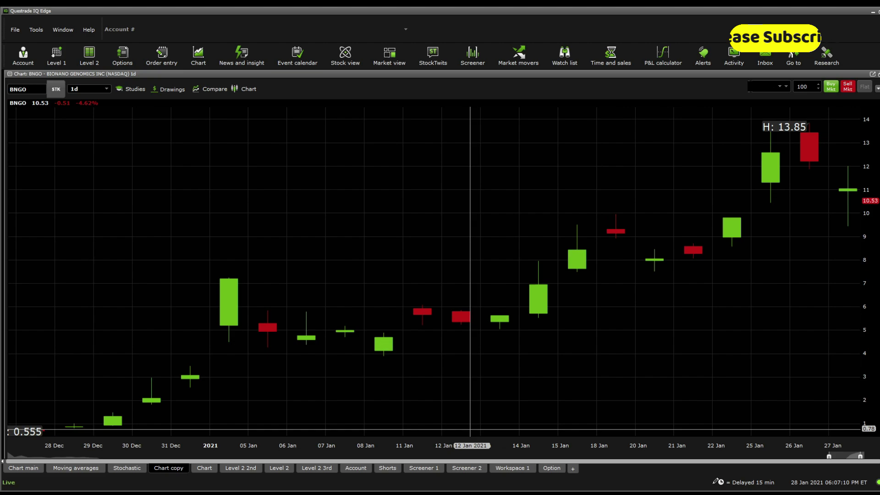
{"action": "left_click", "coordinate": [875, 458]}
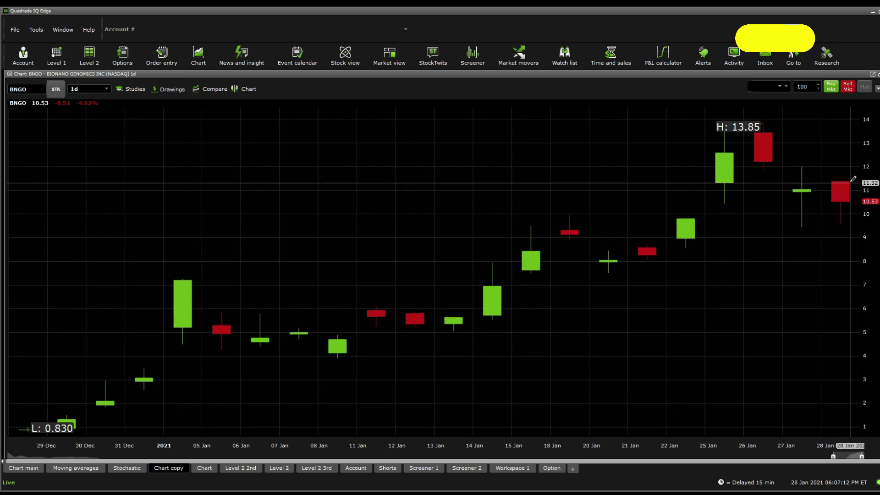
{"action": "mouse_move", "coordinate": [869, 176]}
{"action": "left_mouse_down"}
{"action": "mouse_move", "coordinate": [579, 220]}
{"action": "mouse_move", "coordinate": [579, 228]}
{"action": "mouse_move", "coordinate": [603, 151]}
{"action": "mouse_move", "coordinate": [804, 132]}
{"action": "mouse_move", "coordinate": [567, 178]}
{"action": "mouse_move", "coordinate": [564, 120]}
{"action": "mouse_move", "coordinate": [805, 149]}
{"action": "mouse_move", "coordinate": [805, 174]}
{"action": "mouse_move", "coordinate": [199, 481]}
{"action": "left_mouse_up"}
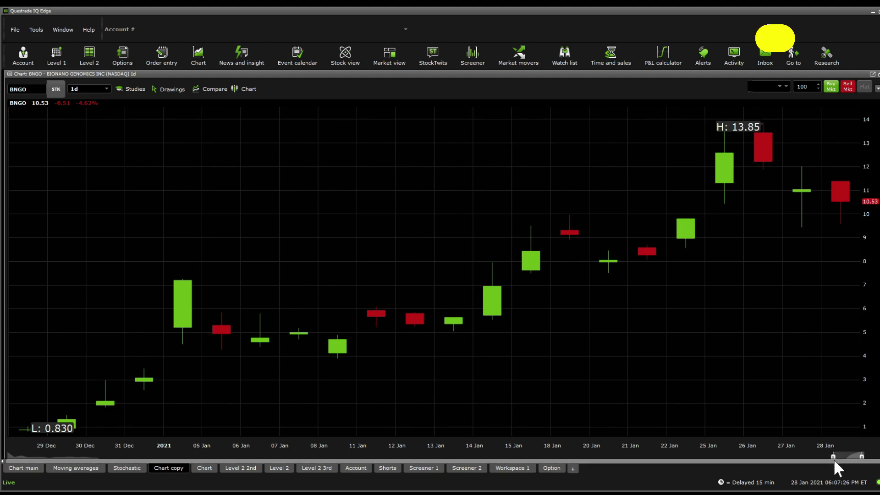
{"action": "left_click_drag", "start_coordinate": [833, 456], "coordinate": [743, 456]}
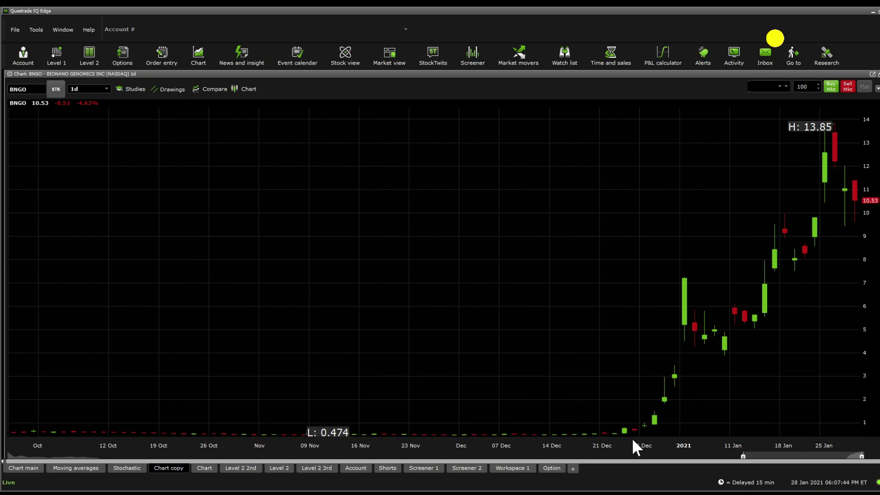
Draw a parallel channel along the January rally, setting its width around the candles
{"action": "left_click_drag", "start_coordinate": [650, 436], "coordinate": [861, 221]}
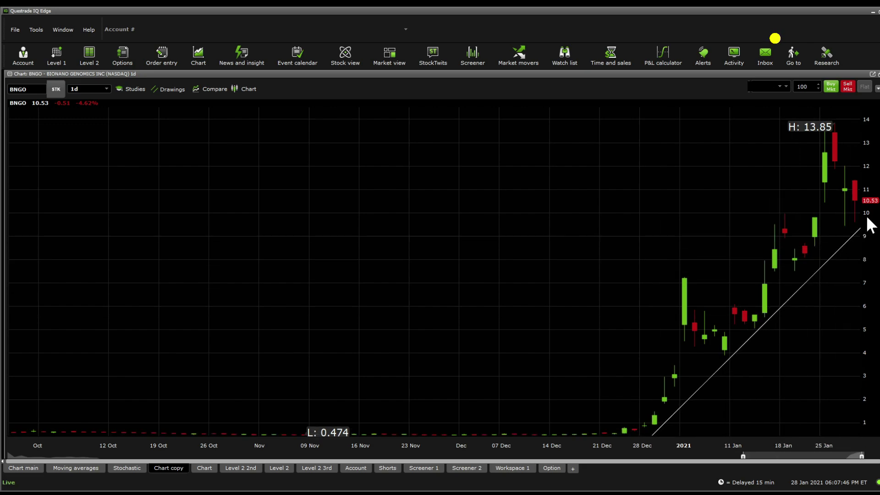
{"action": "left_click", "coordinate": [820, 177]}
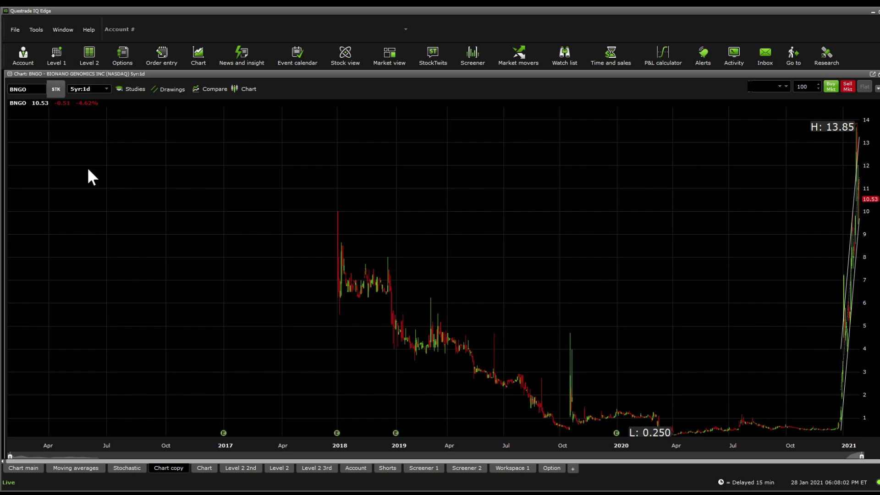
Zoom the daily chart to early December–late January inside the channel and exit the drawing tool
{"action": "scroll", "coordinate": [120, 170], "scroll_direction": "down", "scroll_amount": 1}
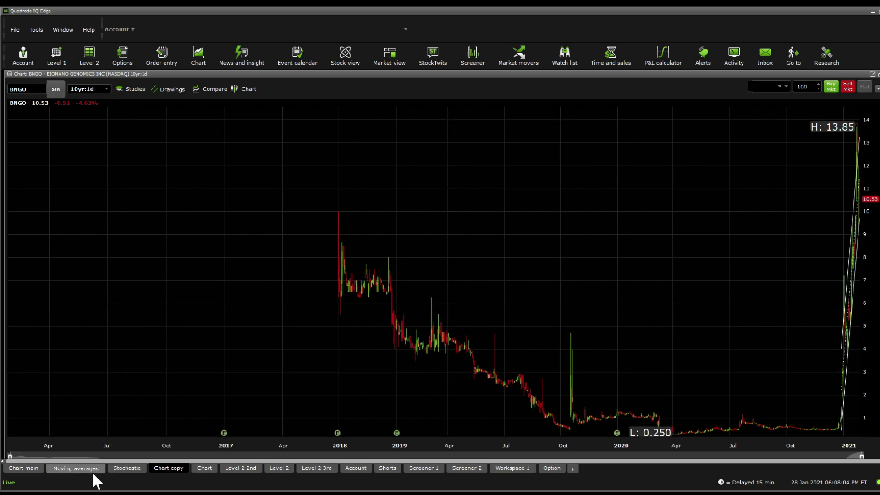
{"action": "mouse_move", "coordinate": [11, 456]}
{"action": "left_mouse_down"}
{"action": "mouse_move", "coordinate": [89, 453]}
{"action": "mouse_move", "coordinate": [10, 445]}
{"action": "mouse_move", "coordinate": [485, 389]}
{"action": "mouse_move", "coordinate": [810, 366]}
{"action": "left_mouse_up"}
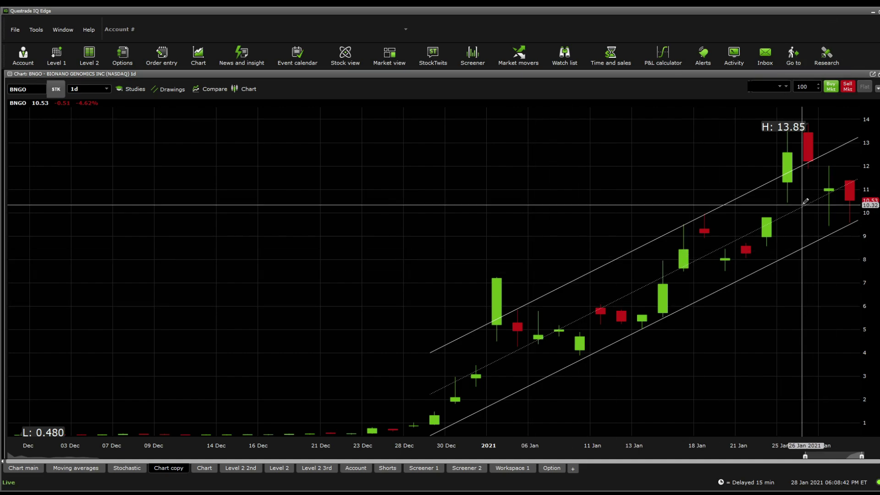
{"action": "key", "text": "Escape"}
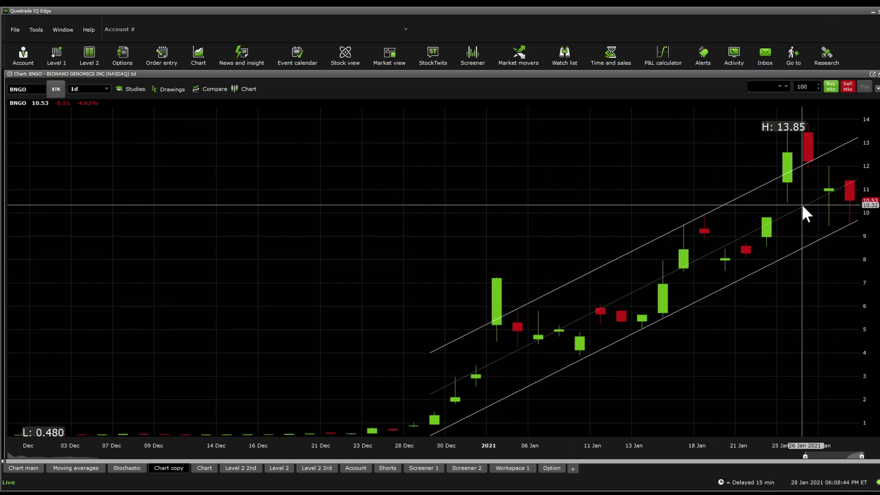